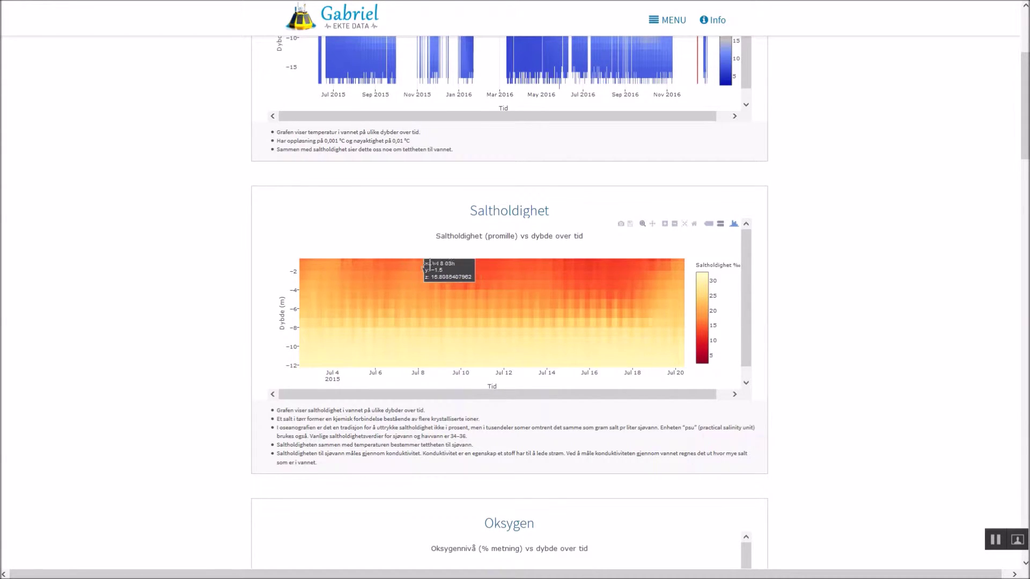
Zoom the salinity graph in on about 7 to 17 July 2015 in the upper 4 m, and reset its view
left_click_drag(396, 263, 612, 288)
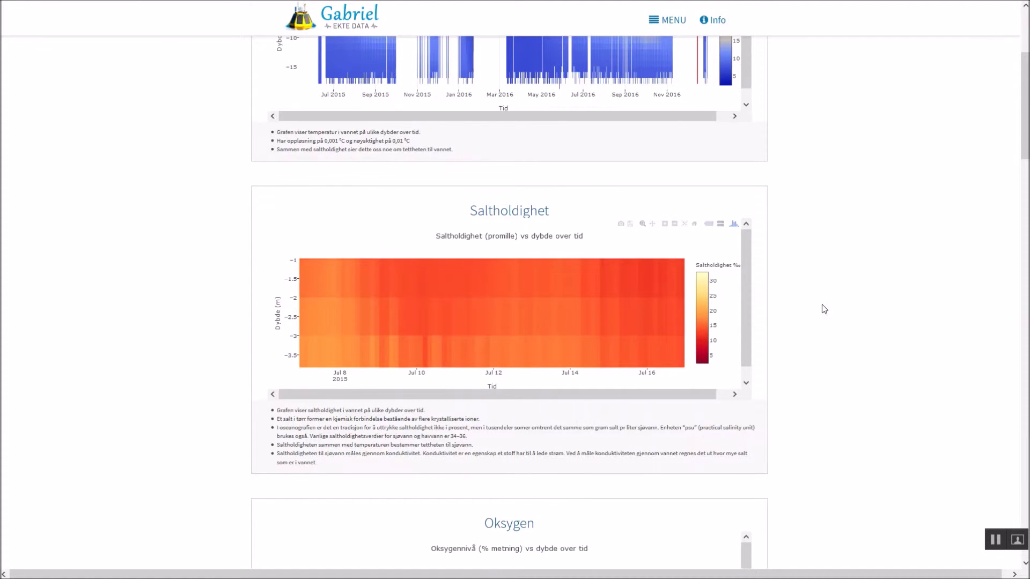
double_click(544, 304)
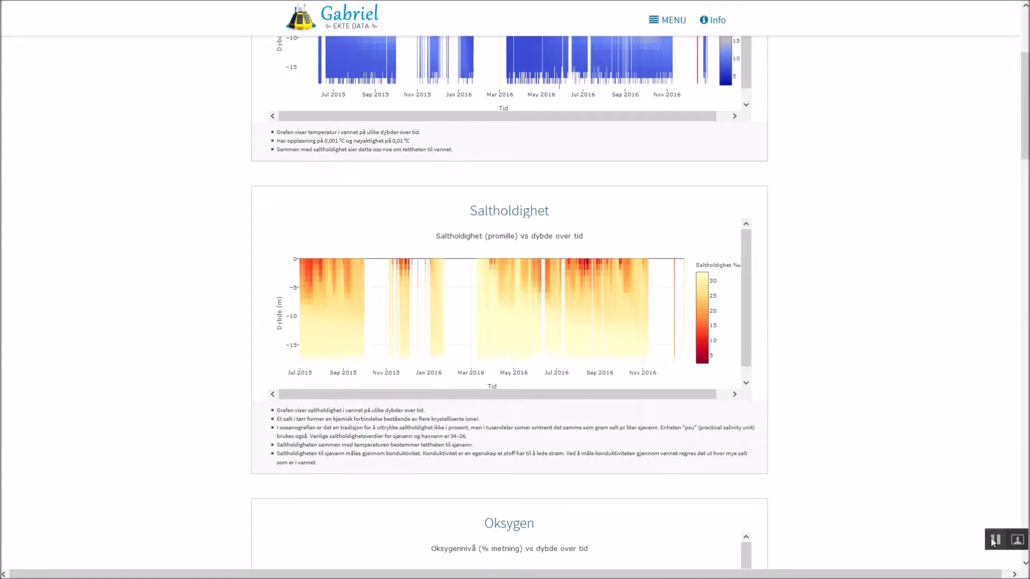
Open the Hent ut data page from the site's front page
mouse_move(87, 26)
scroll(215, 134, "up", 5)
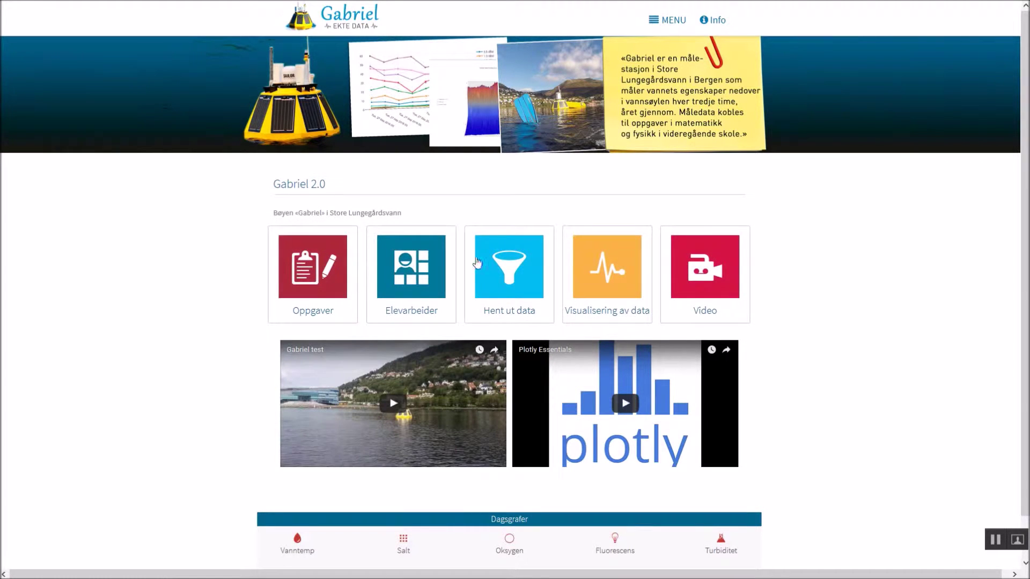
left_click(515, 310)
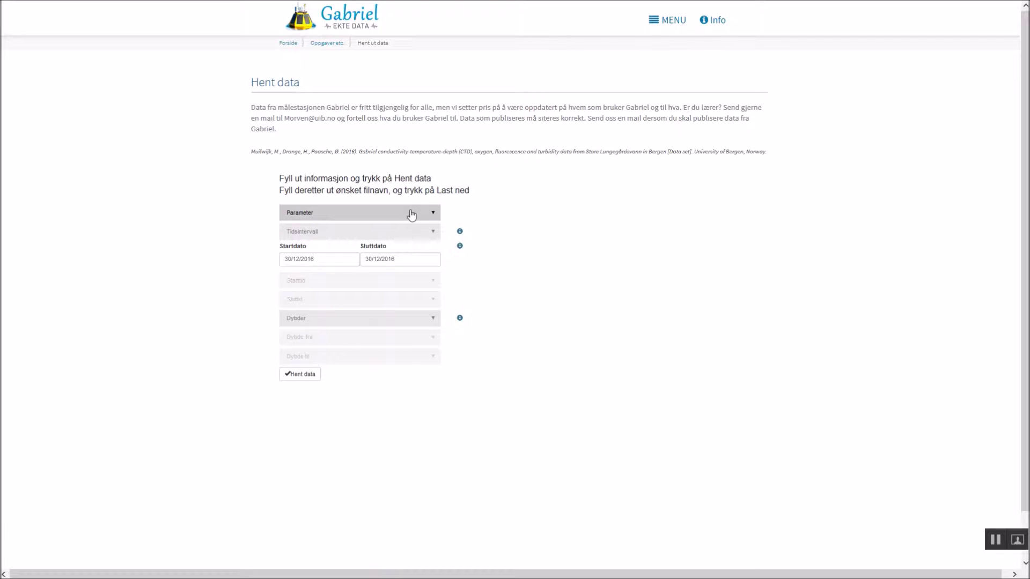
Select Temperatur as the parameter and Alle målinger as the time interval for the data extraction
left_click(411, 215)
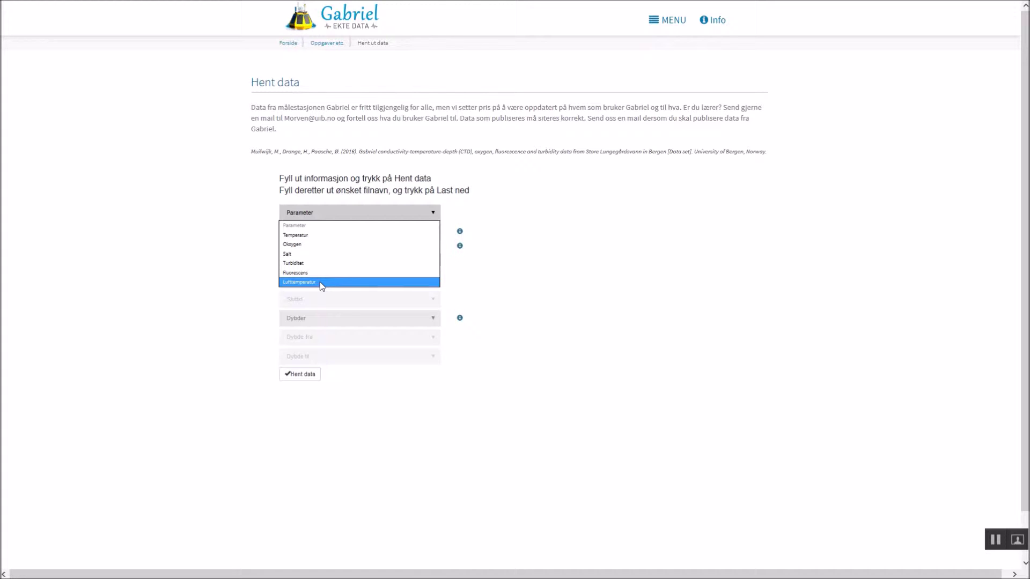
left_click(338, 235)
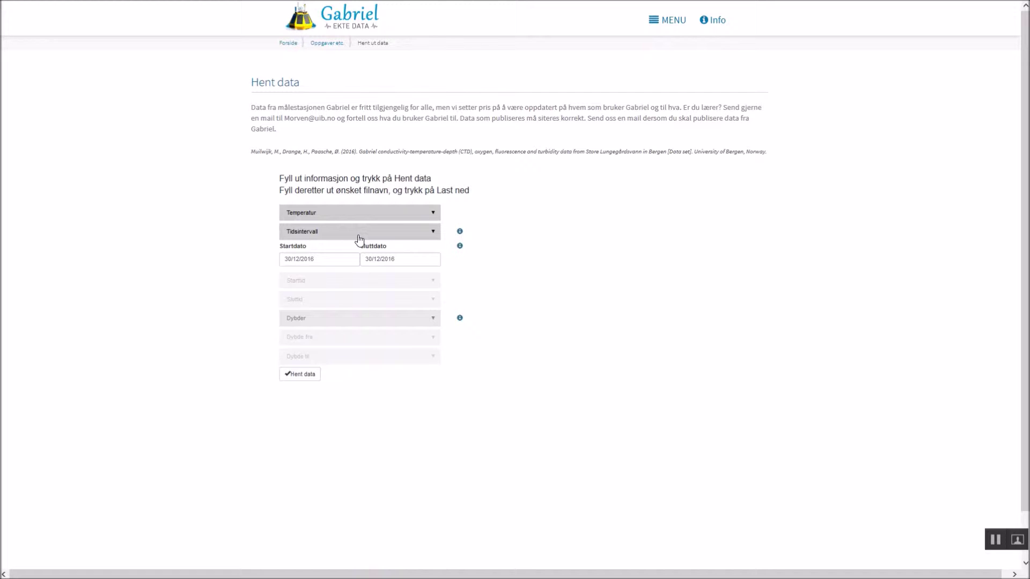
left_click(360, 240)
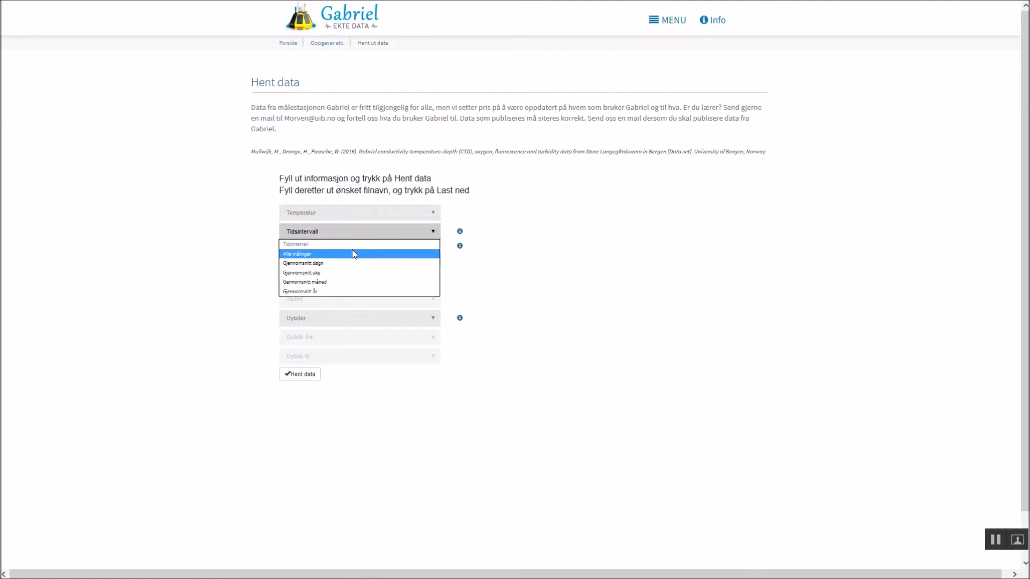
left_click(351, 253)
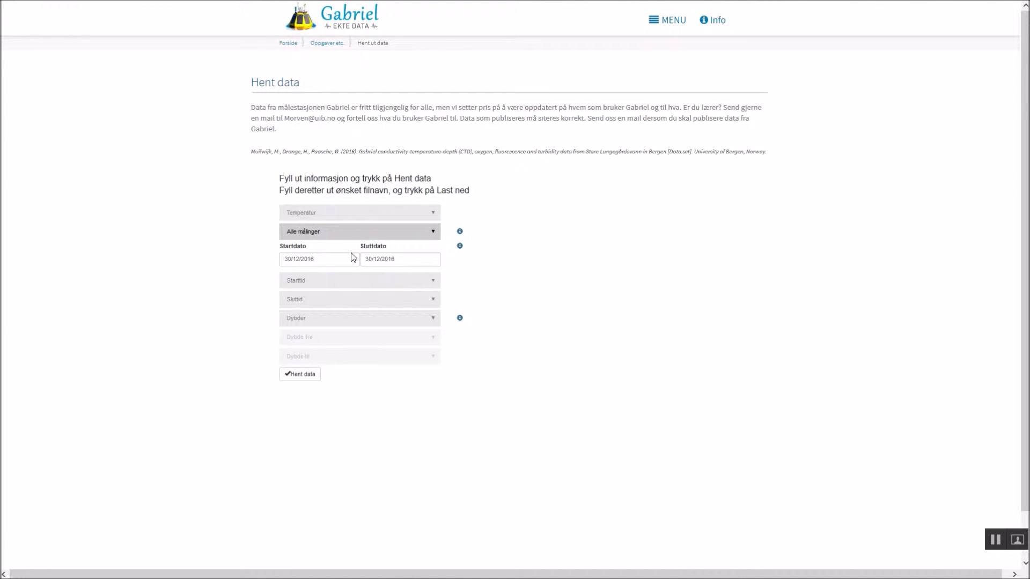
Set the start date of the data extraction to 16/06/2016
left_click(308, 260)
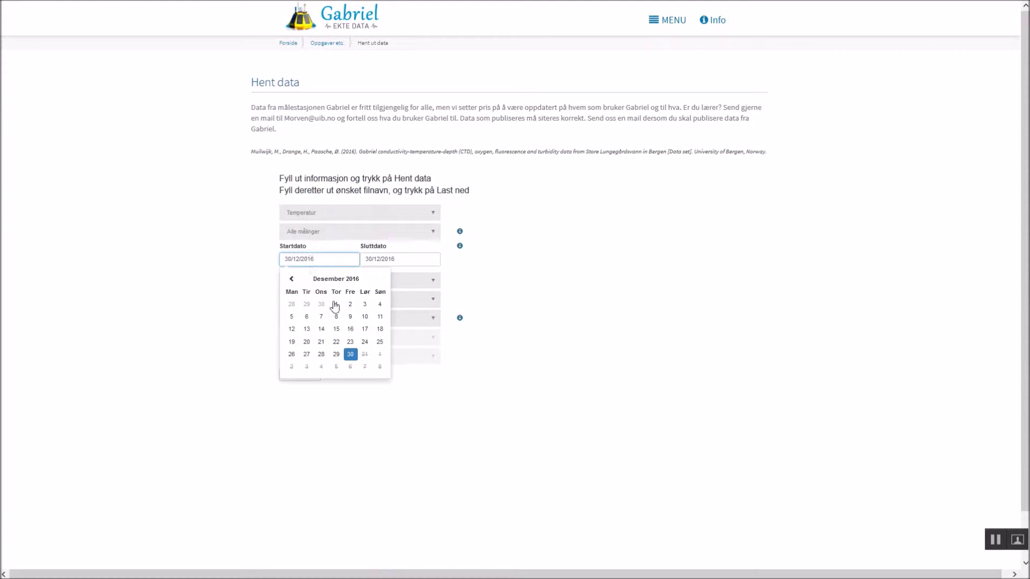
left_click(291, 279)
left_click(291, 279)
left_click(291, 279)
left_click(291, 279)
left_click(291, 279)
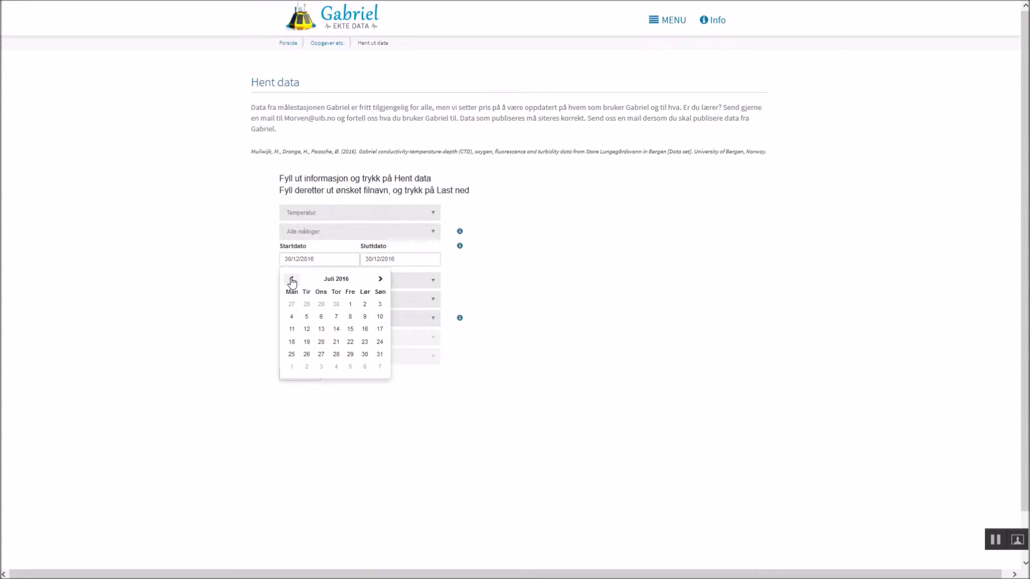
left_click(291, 279)
left_click(335, 329)
Set the end date of the data extraction to 01/07/2016
left_click(393, 265)
left_click(372, 280)
left_click(372, 279)
left_click(372, 280)
left_click(372, 280)
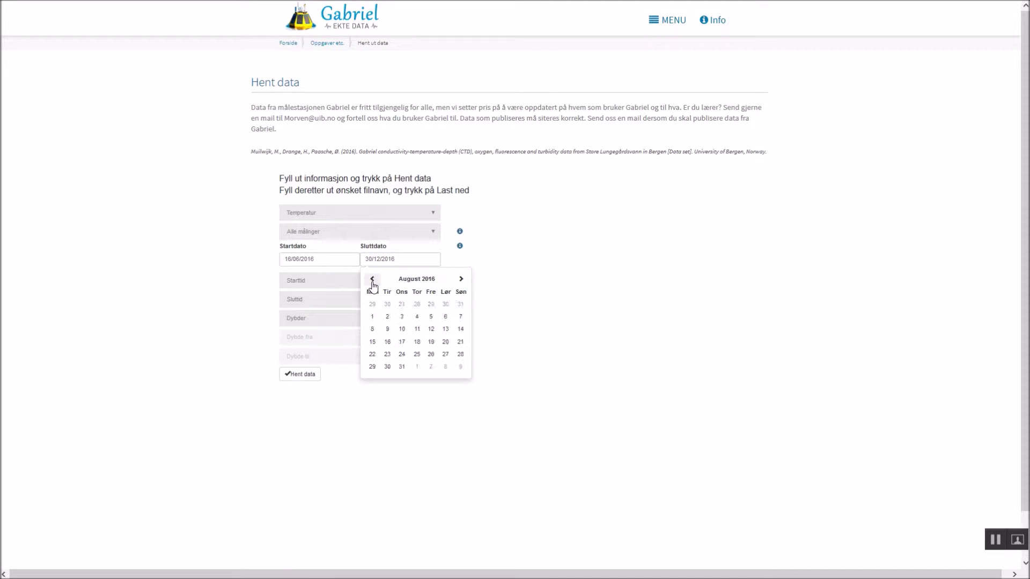
left_click(372, 280)
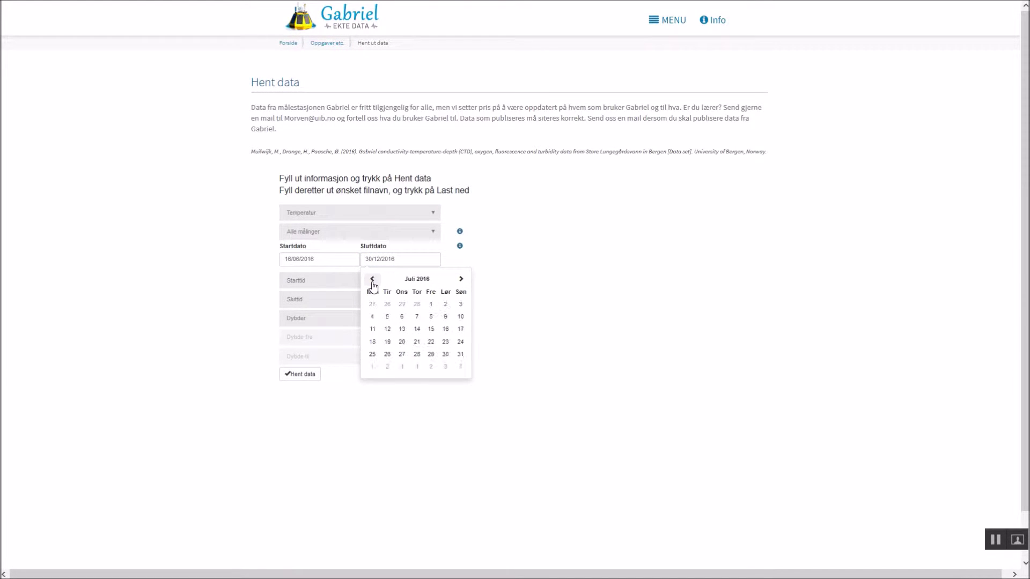
left_click(432, 306)
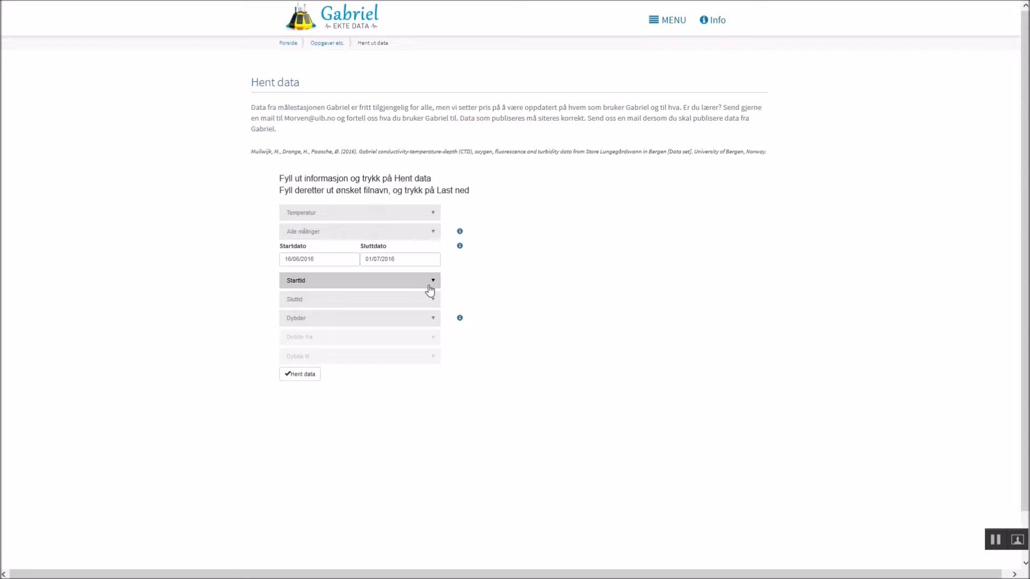
Limit the depths with Dybde mellom, ranging from 3.5m to 9.5m
left_click(430, 322)
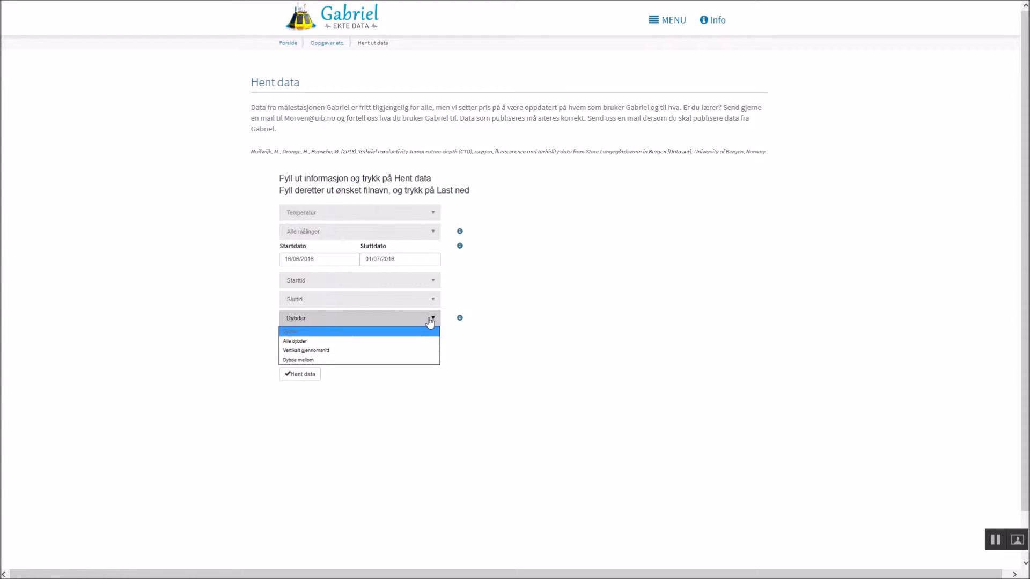
left_click(377, 360)
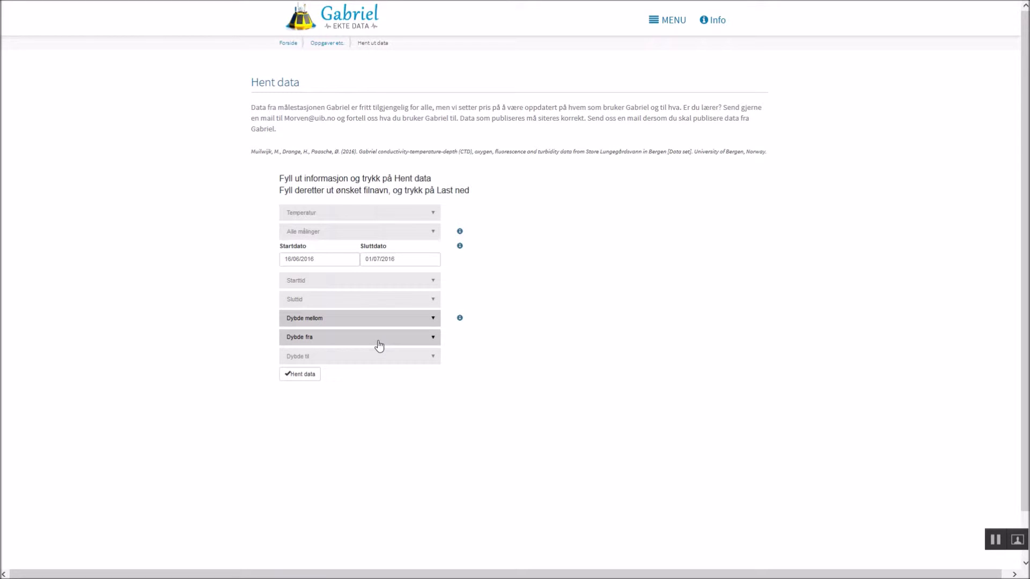
left_click(379, 343)
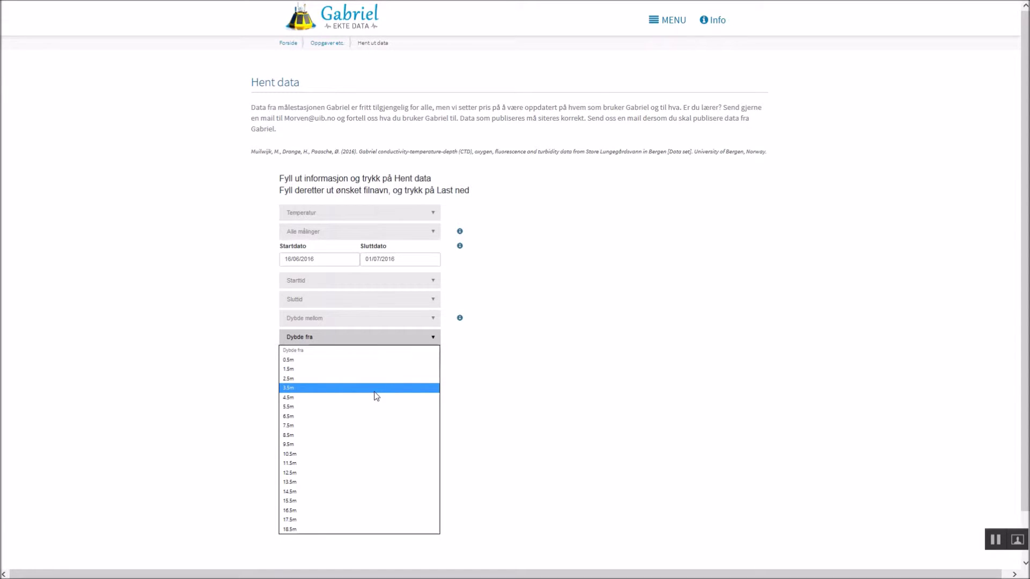
left_click(375, 392)
left_click(379, 361)
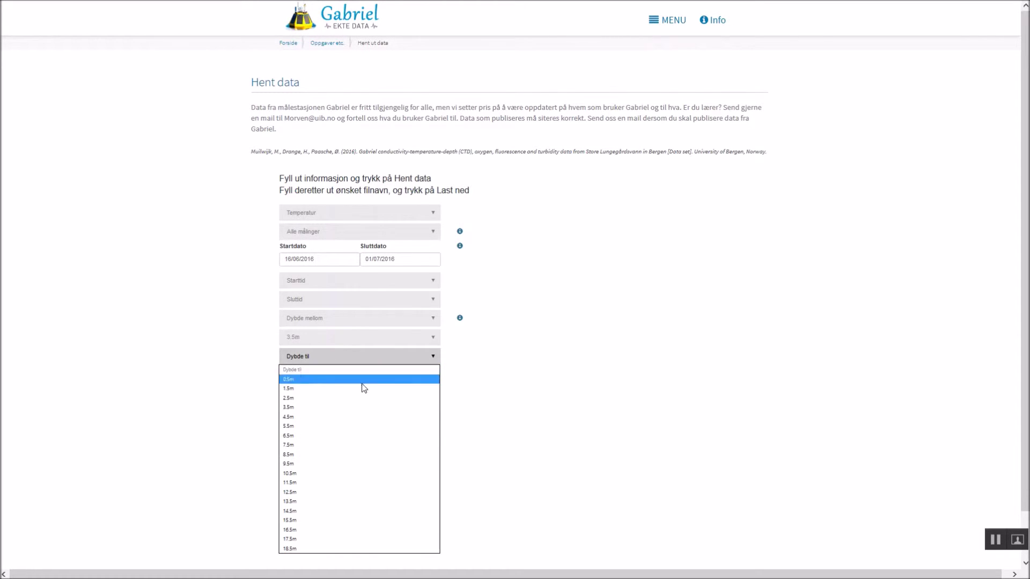
left_click(356, 464)
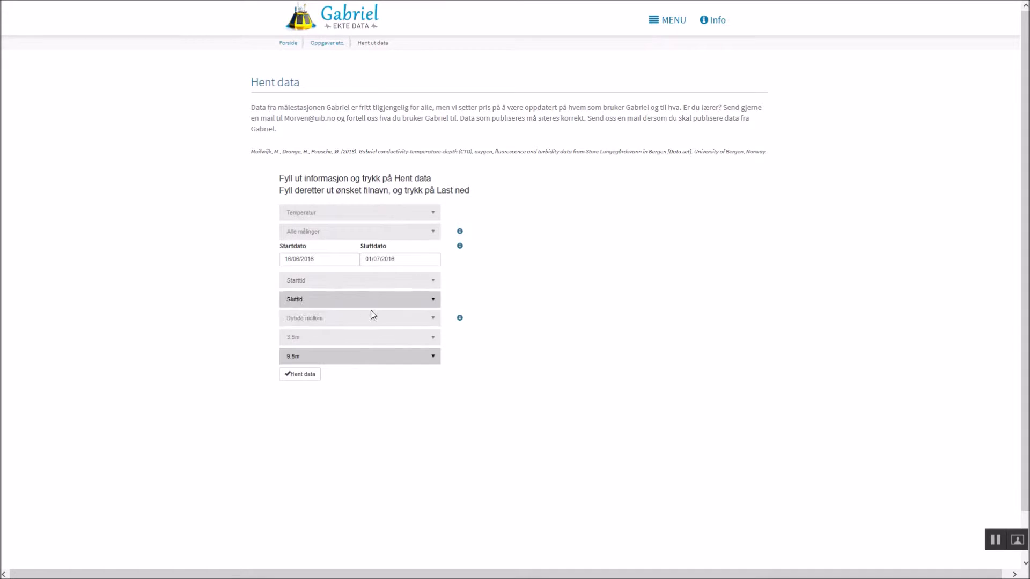
Set the depth selection to Alle dybder and fetch the data
left_click(372, 340)
left_click(372, 340)
left_click(374, 324)
left_click(372, 339)
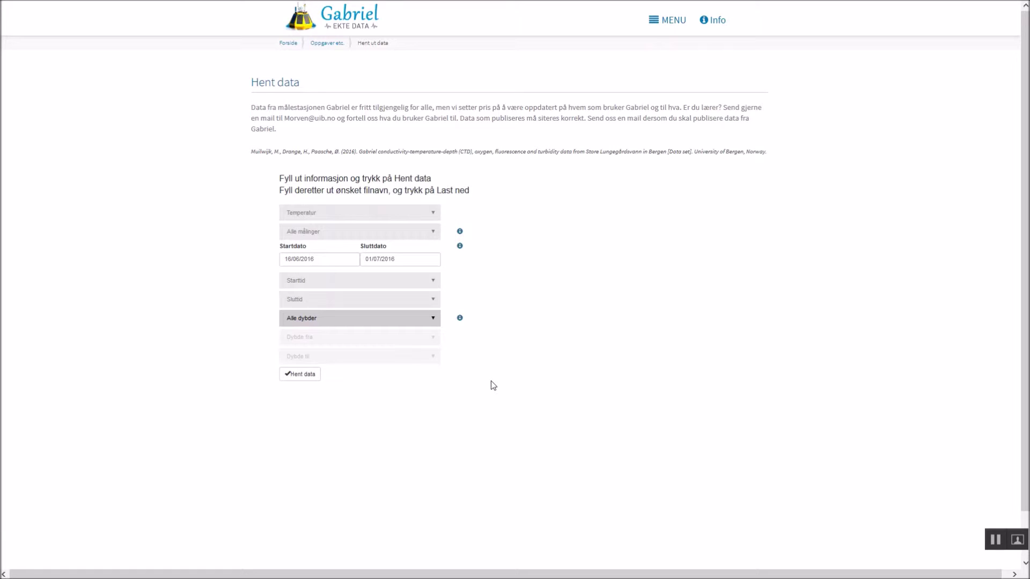
left_click(305, 376)
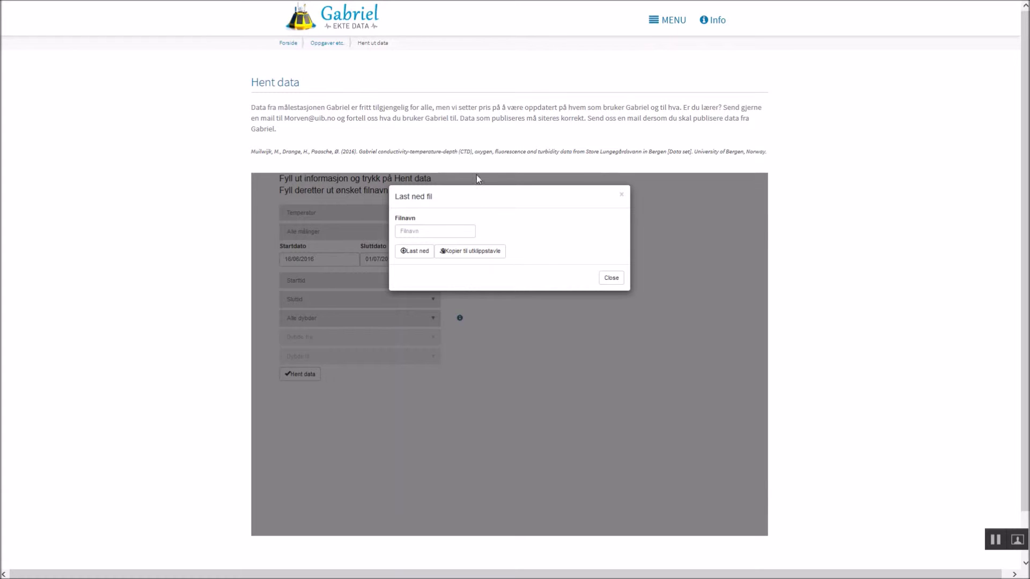
Name the download Vanntemperatur_juni2016 and save it as a text file
left_click(435, 229)
type("V")
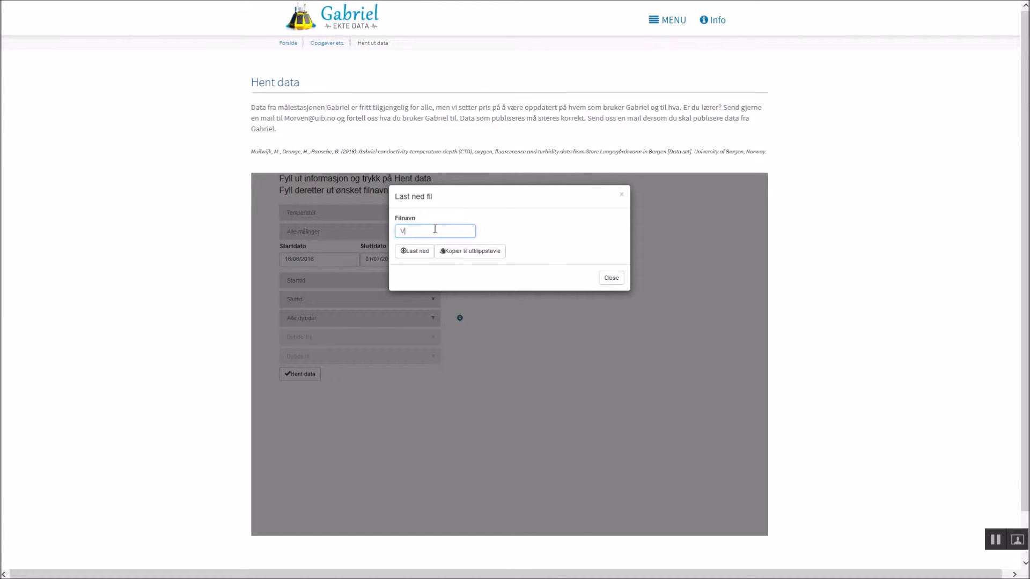
type("anntemperatur_juni2016")
left_click(419, 254)
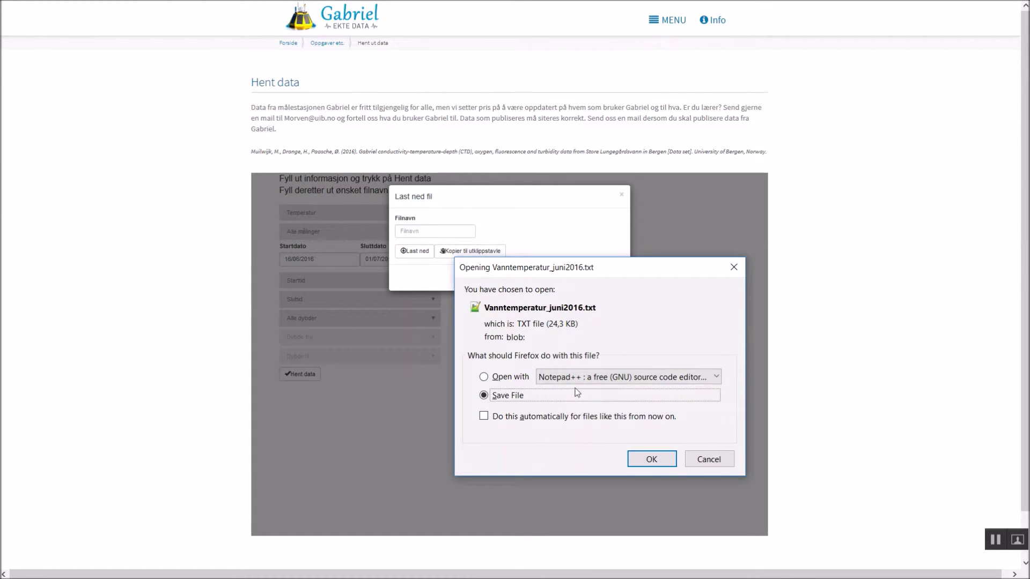
left_click(636, 462)
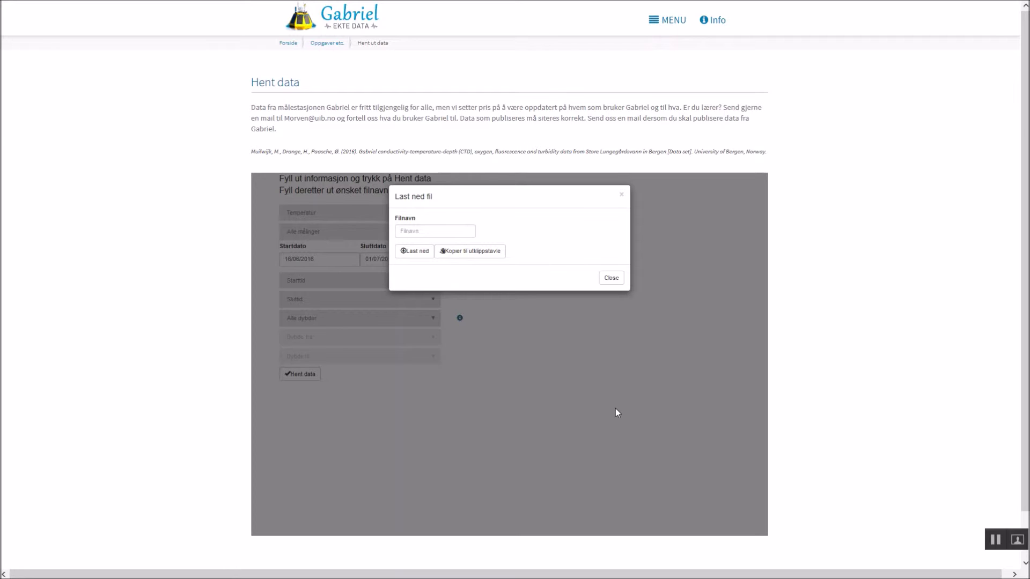
Leave full-screen view and open the downloaded Vanntemperatur_juni2016.txt in Notepad++
key("F11")
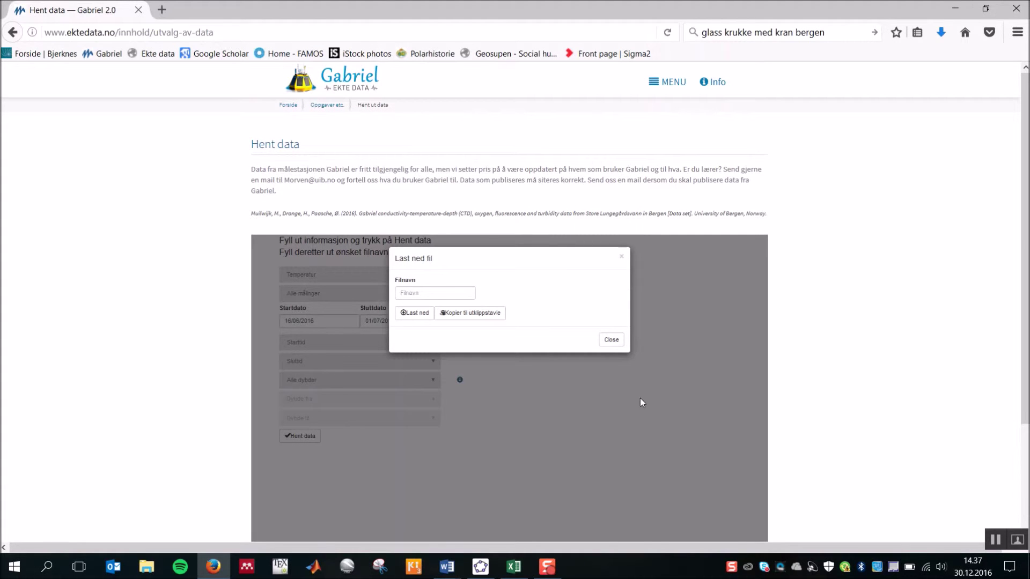
left_click(946, 34)
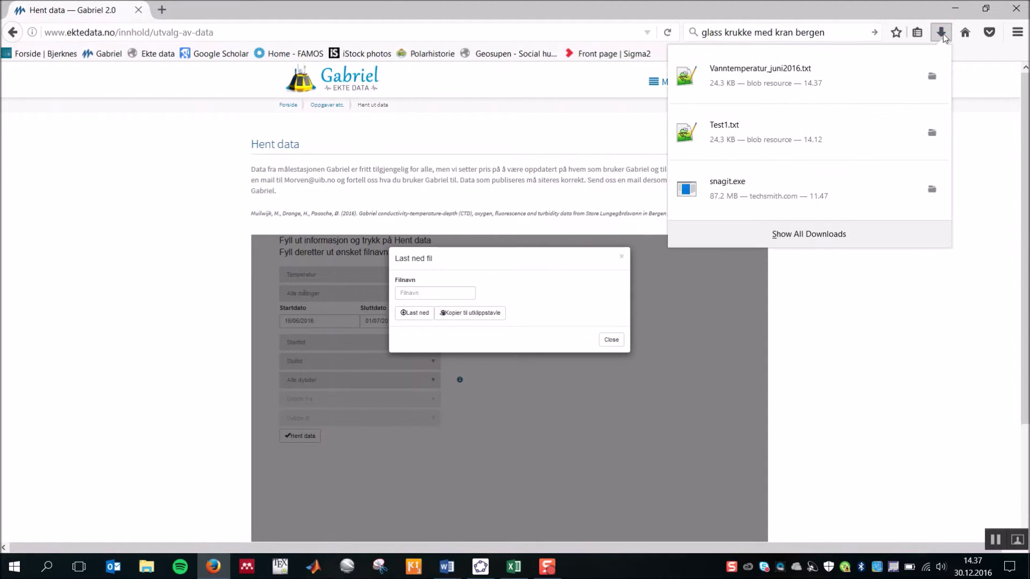
left_click(796, 84)
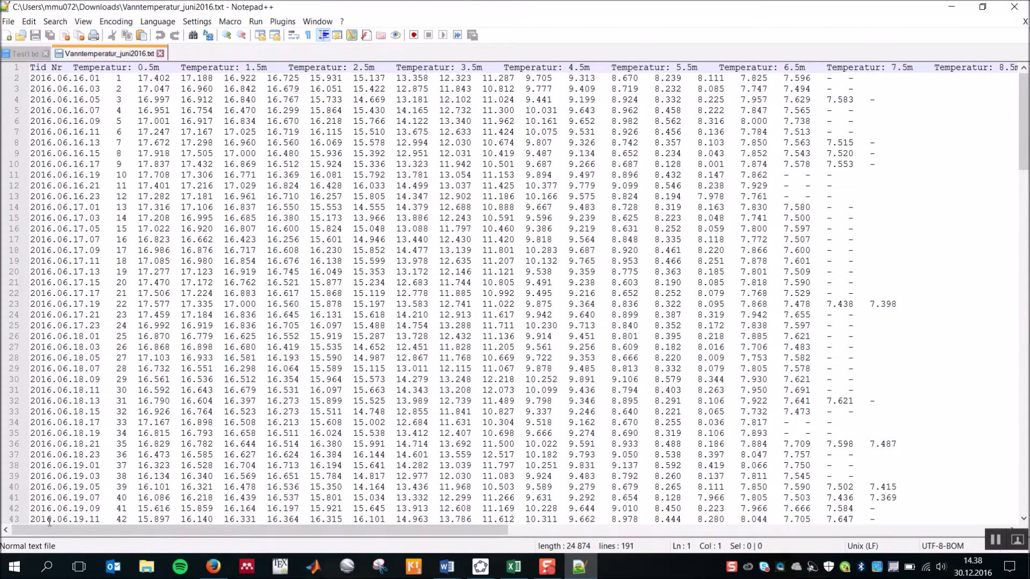
Examine the text file's time stamps, measurement numbers and temperature columns per depth, from the header to the last rows
scroll(91, 277, "down", 15)
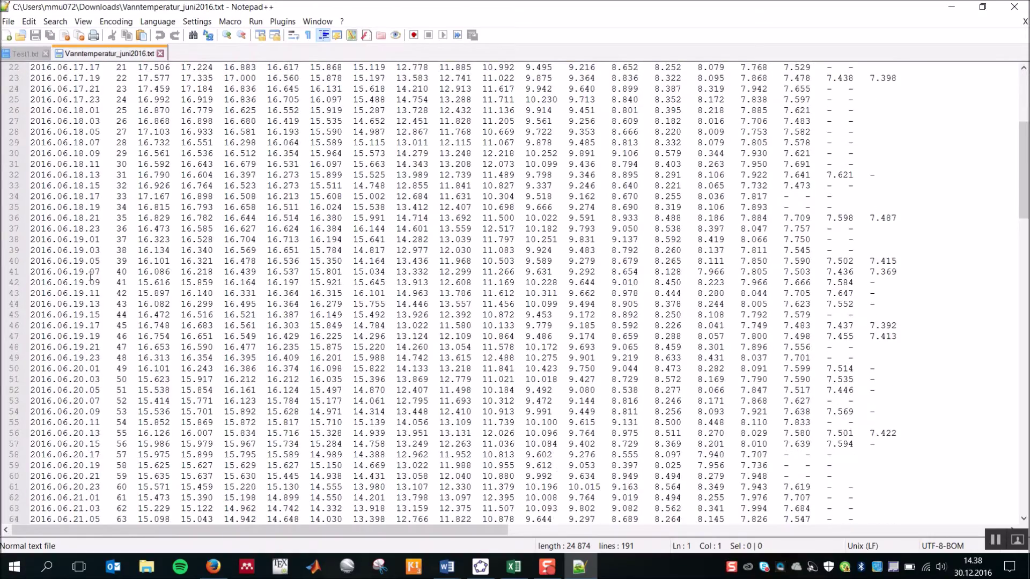
scroll(90, 277, "up", 15)
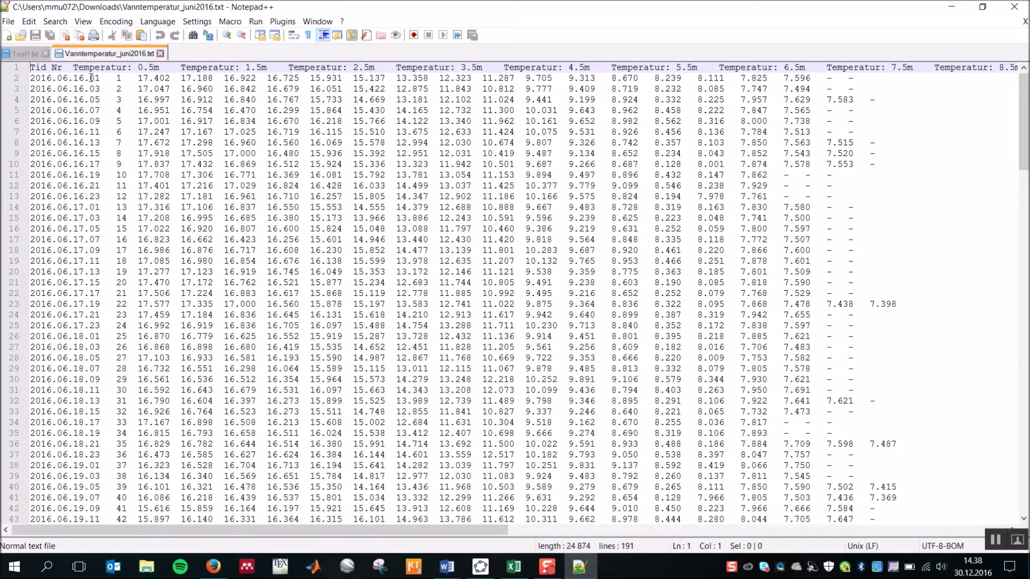
scroll(94, 78, "down", 5)
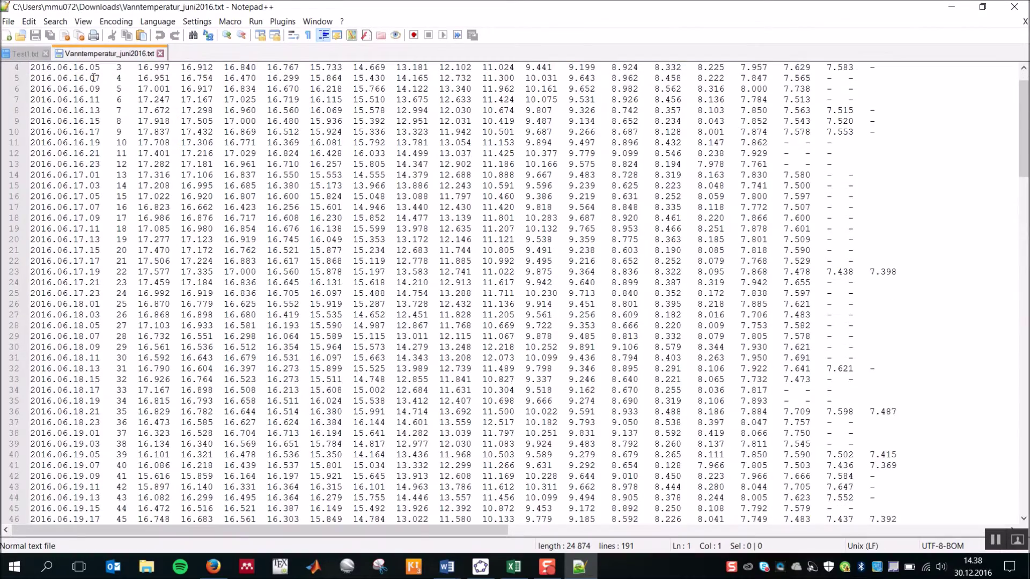
scroll(93, 78, "down", 6)
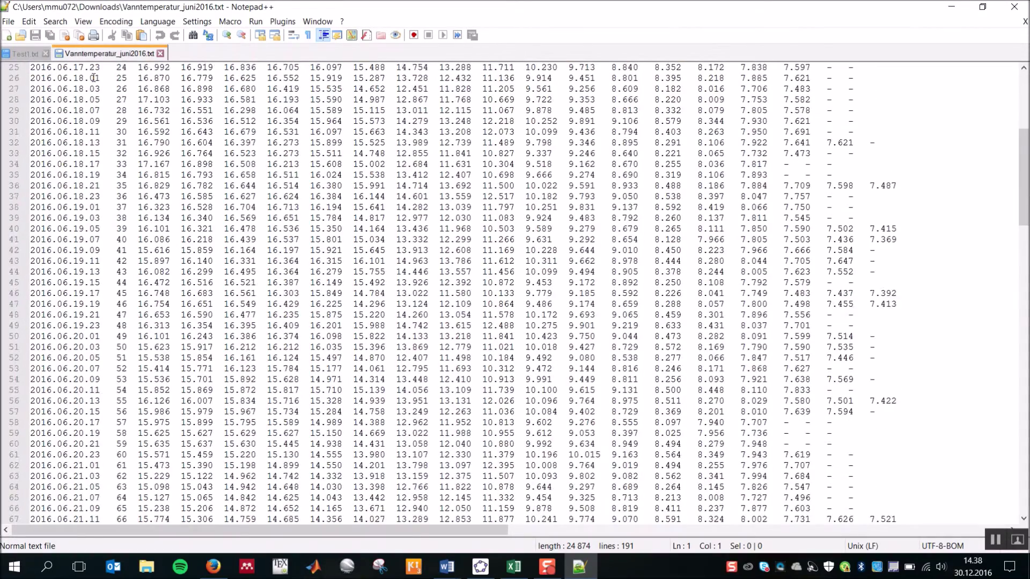
scroll(93, 77, "down", 18)
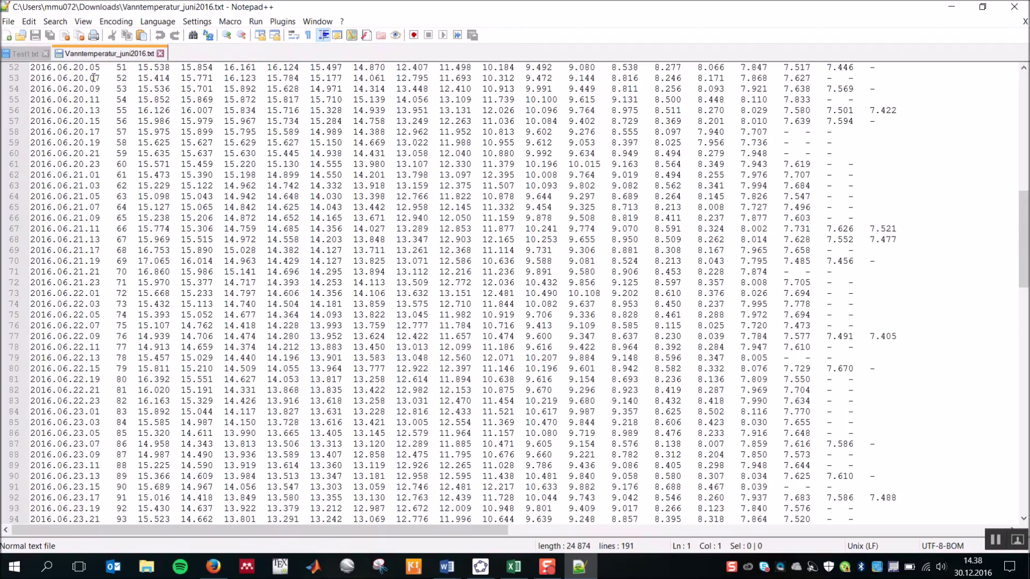
scroll(93, 78, "down", 20)
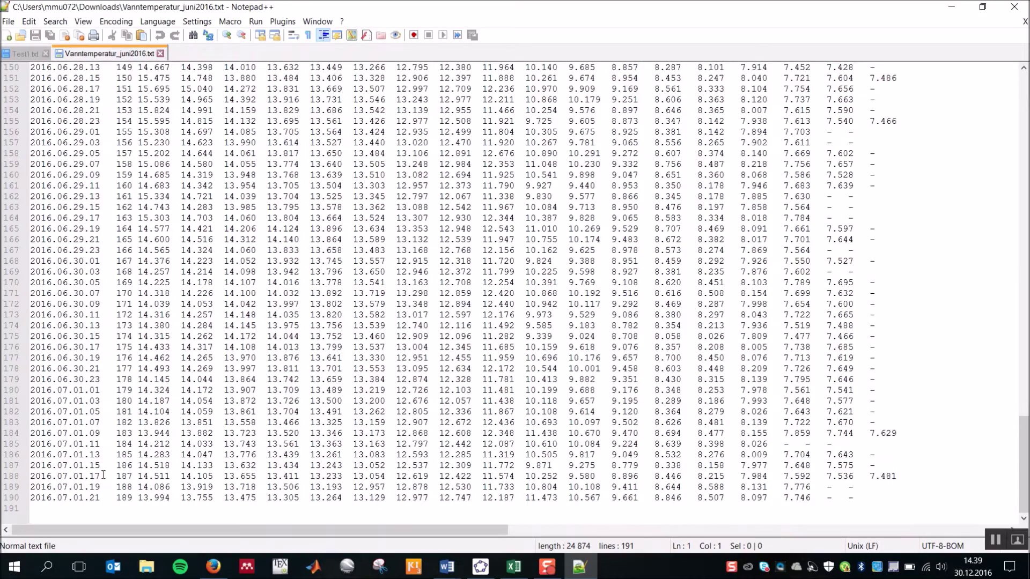
scroll(117, 447, "up", 20)
scroll(117, 446, "up", 15)
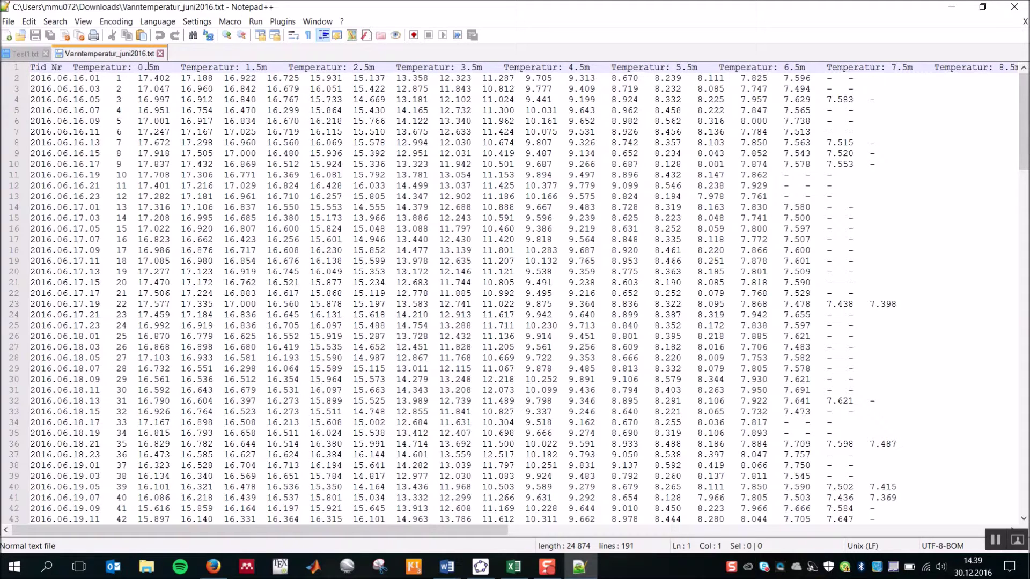
scroll(149, 72, "down", 1)
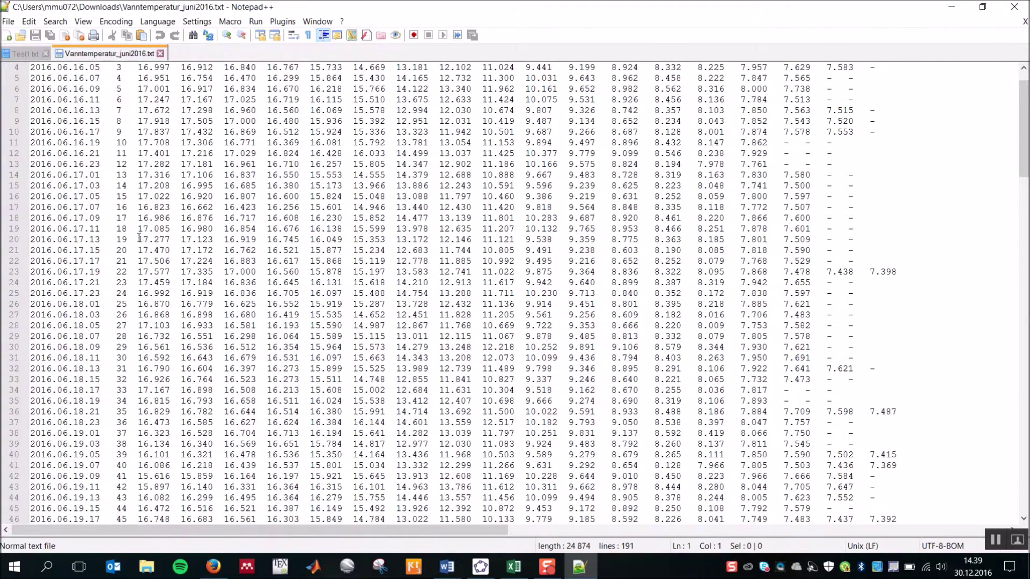
scroll(149, 435, "up", 1)
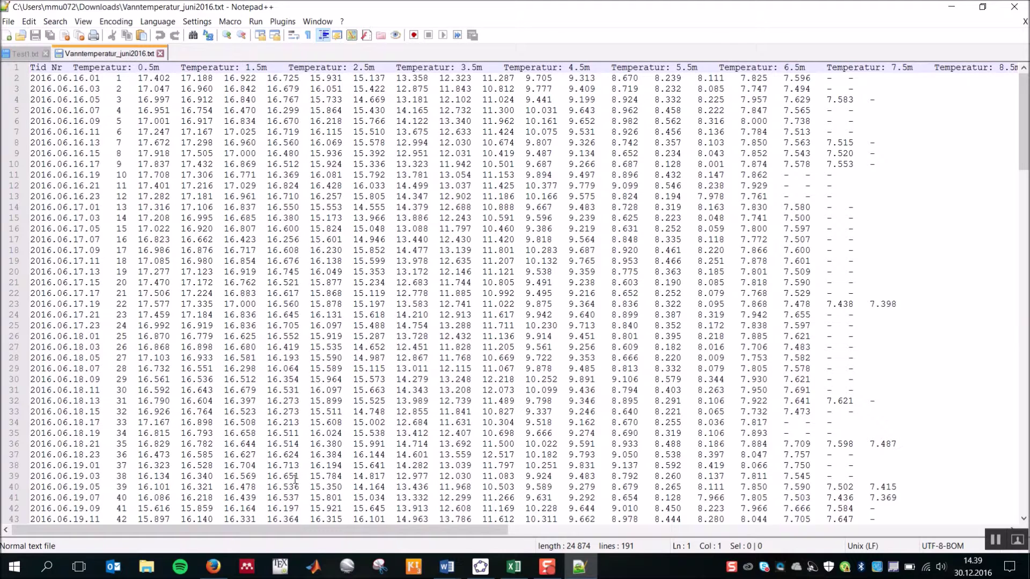
Inspect the time stamp and measurement number in the first two data rows of the text file
double_click(39, 89)
key("Left")
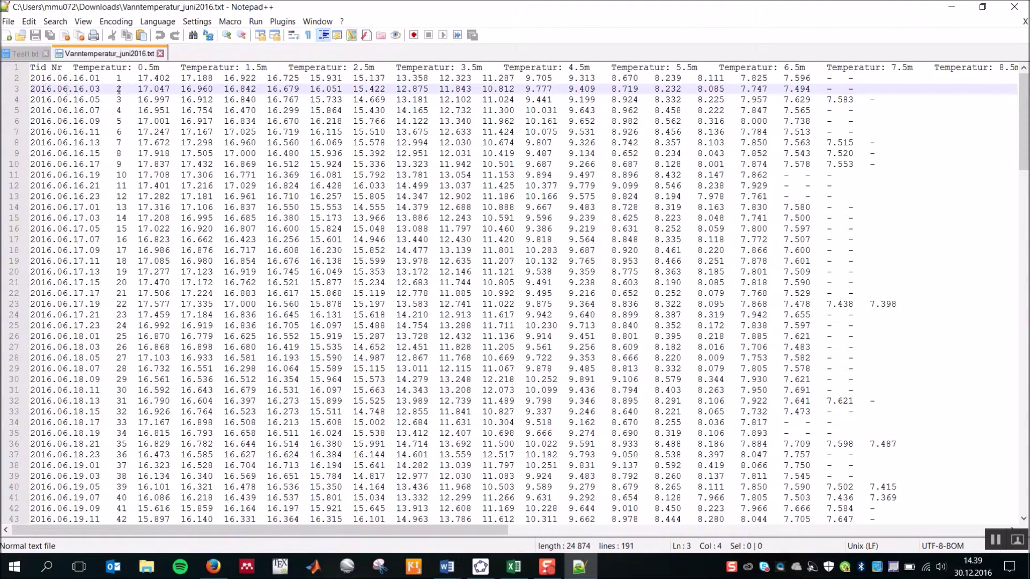
key("Up")
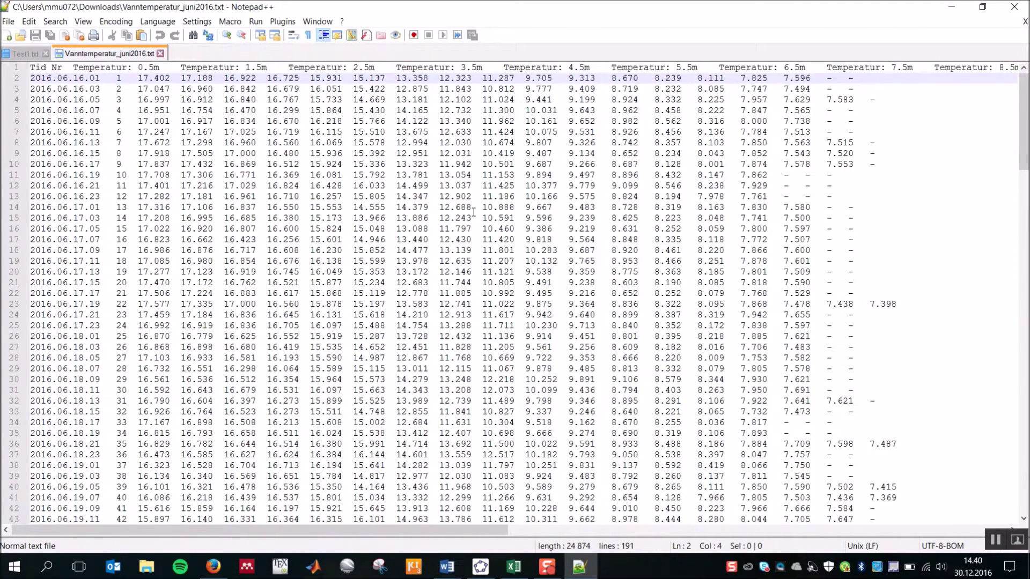
Put Notepad++ away and copy the fetched temperature data to the clipboard from the Gabriel download dialog
left_click(954, 8)
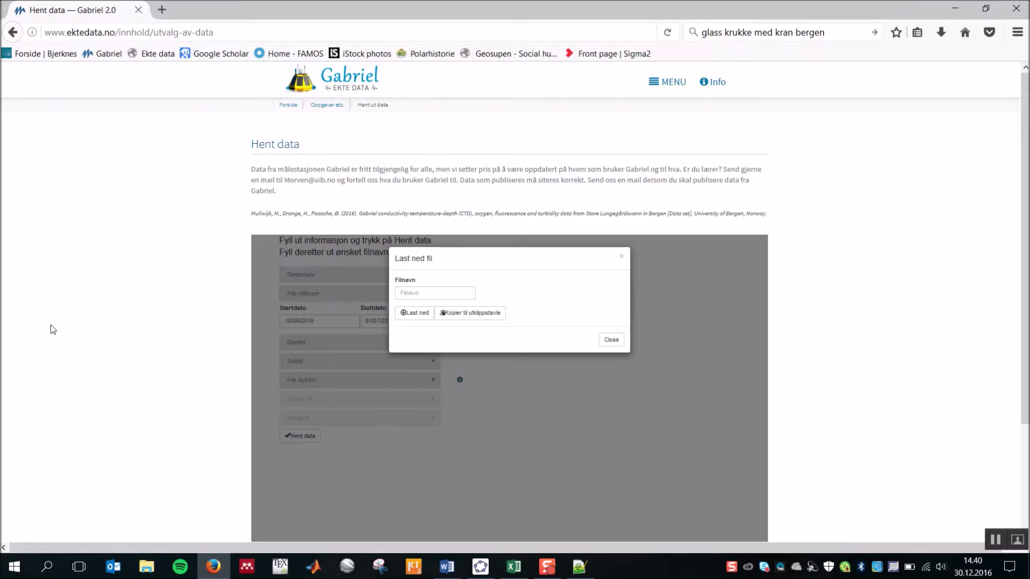
left_click(477, 320)
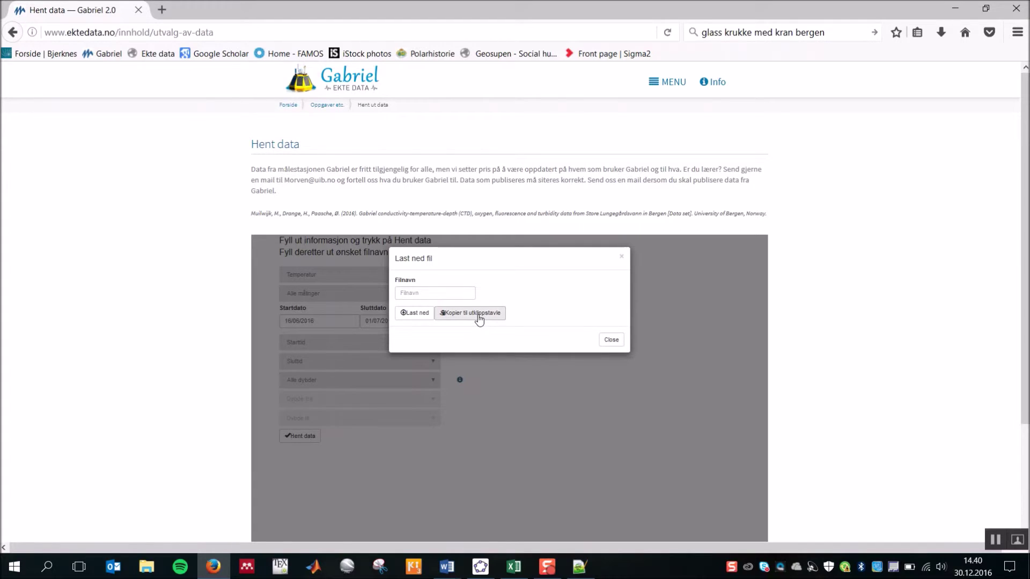
left_click(479, 320)
Switch to Excel and paste the copied temperature data into Sheet1 starting at cell A1
left_click(515, 567)
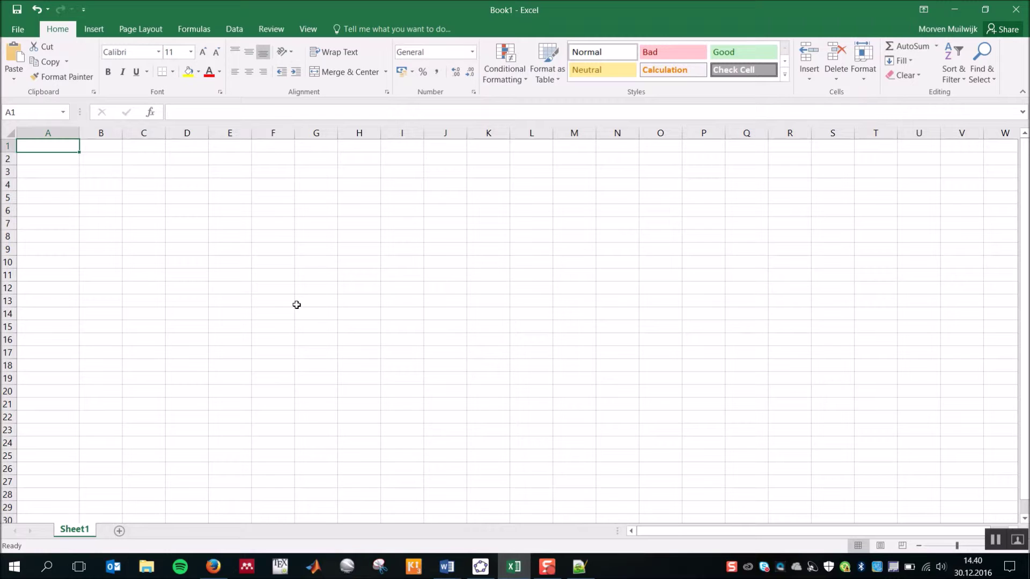
right_click(67, 149)
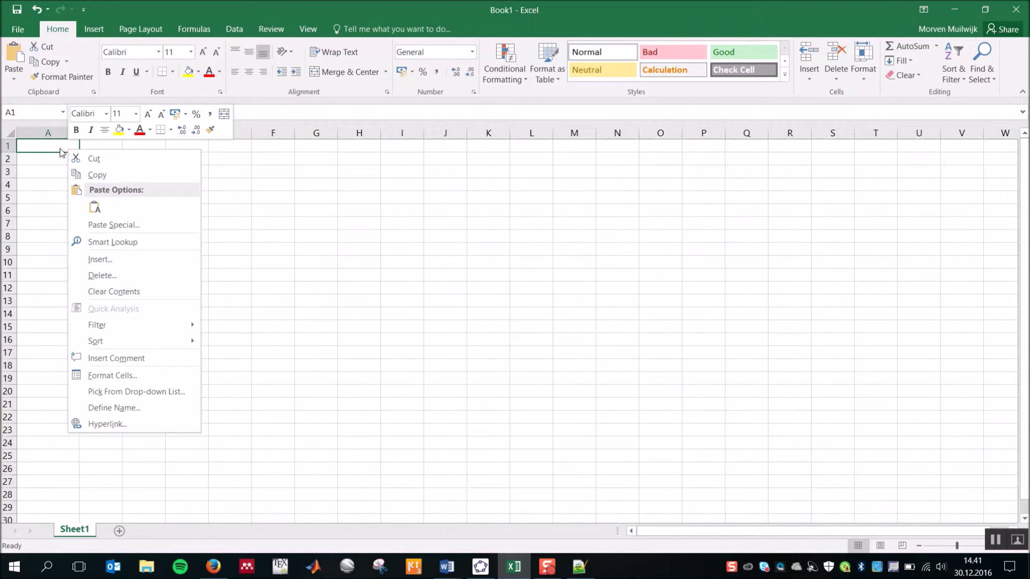
left_click(58, 148)
key("ctrl+v")
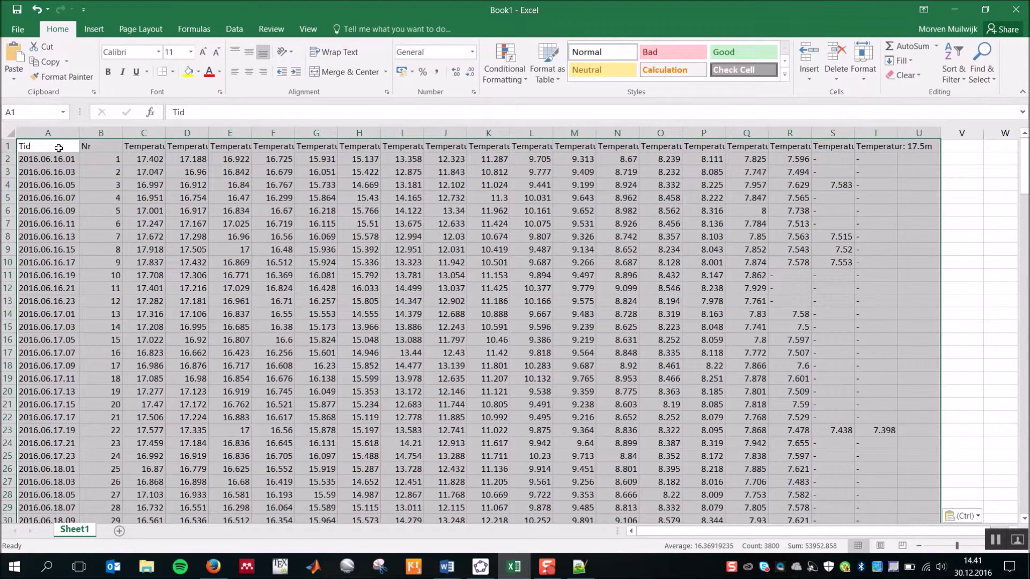
left_click(985, 181)
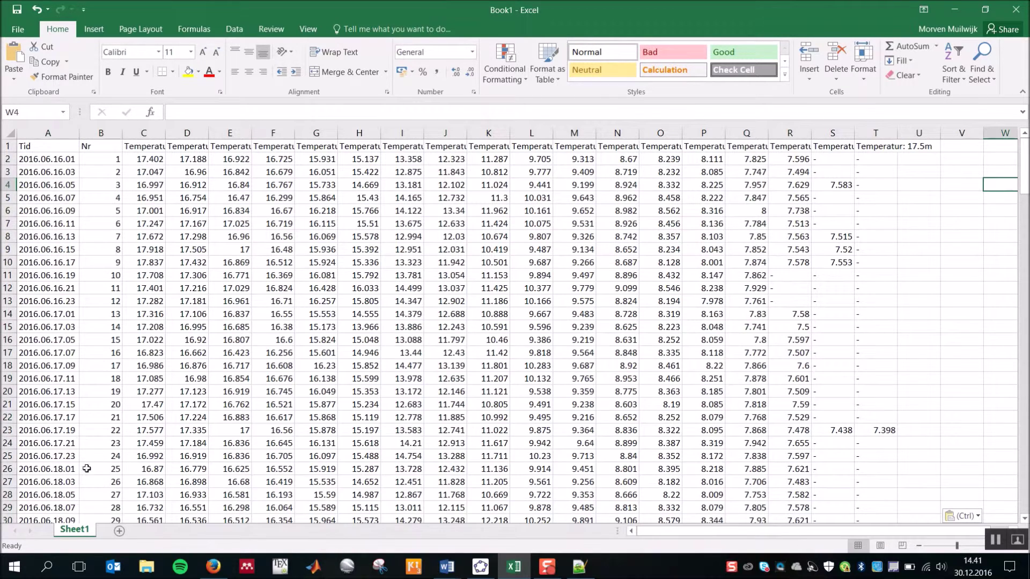
Check the full depth headings of the temperature columns in cells C1 through G1
left_click(144, 147)
left_click(187, 147)
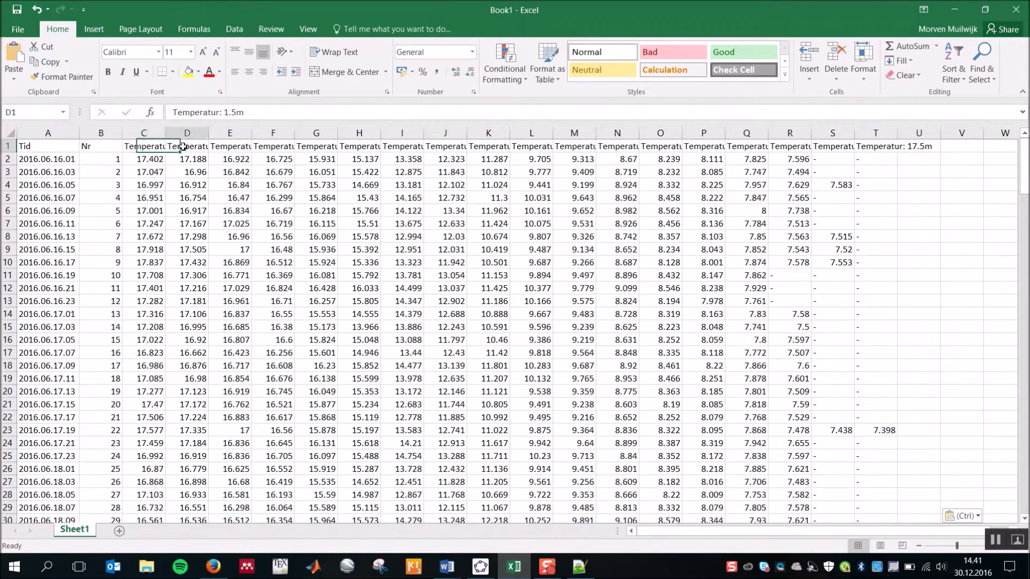
left_click(236, 147)
left_click(268, 147)
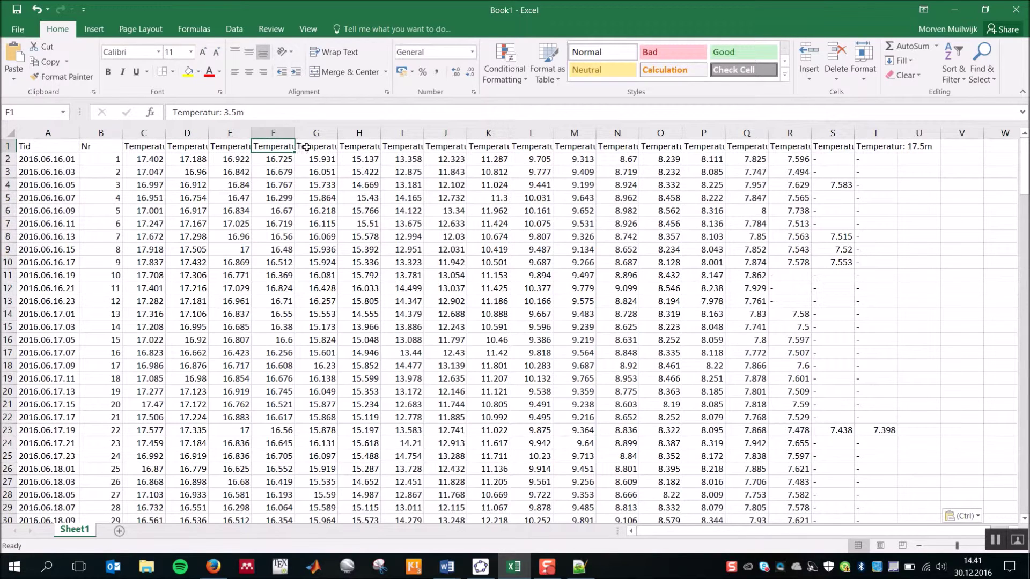
left_click(308, 148)
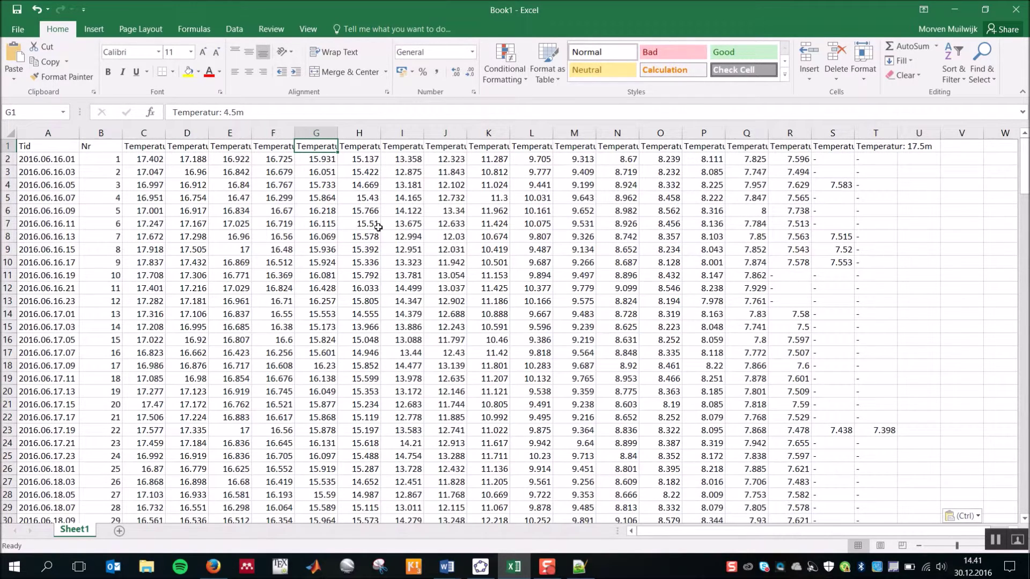
Switch to GeoGebra and paste the copied temperature data into its spreadsheet (Regneark) starting at cell A1
key("alt+Tab")
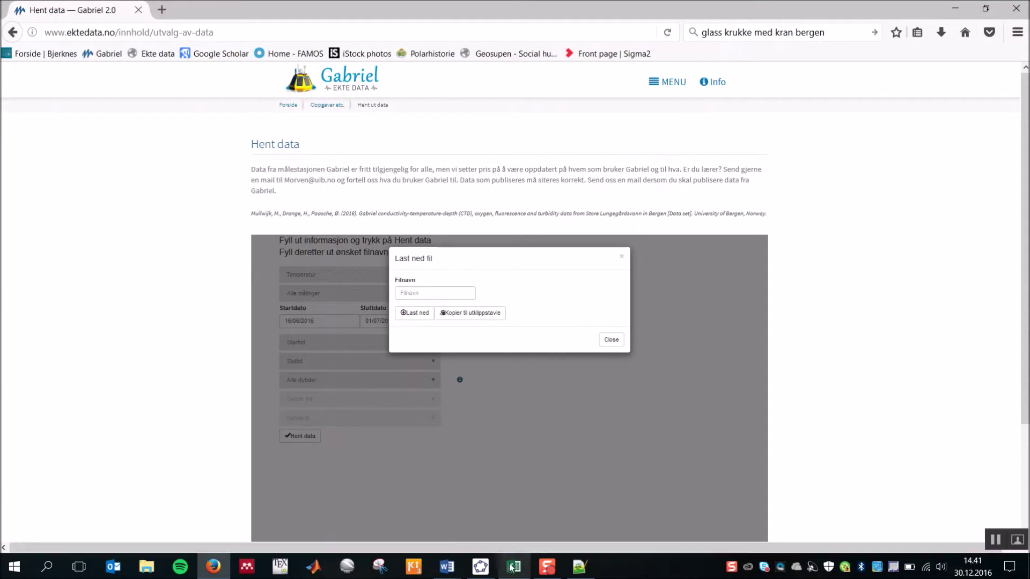
key("alt+Tab")
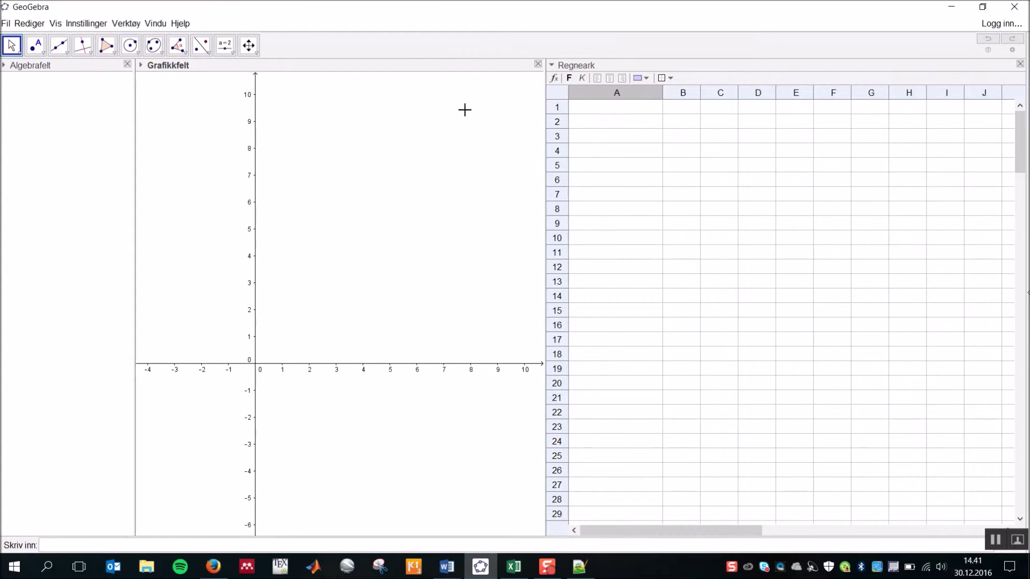
left_click(56, 23)
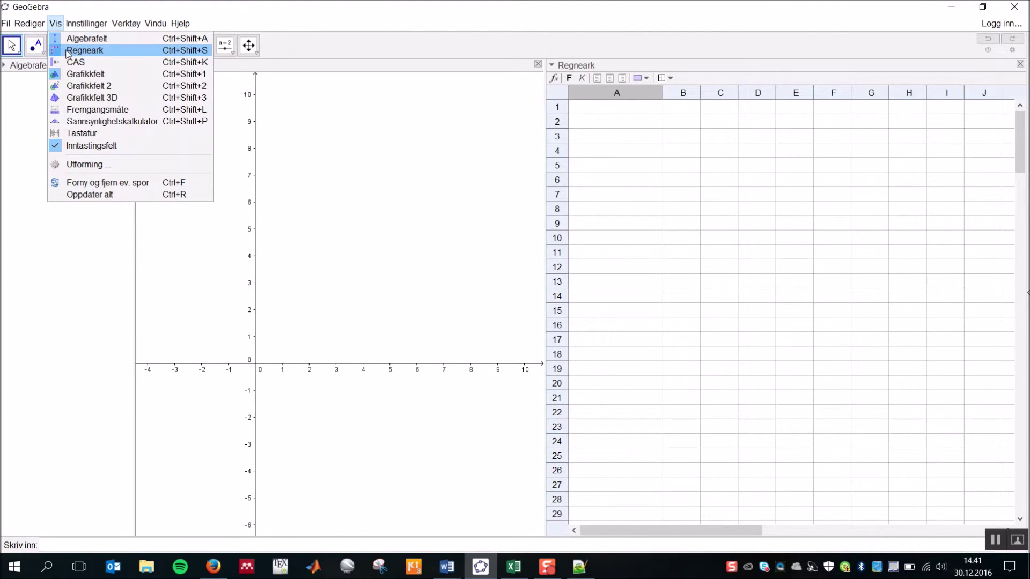
left_click(68, 50)
left_click(617, 109)
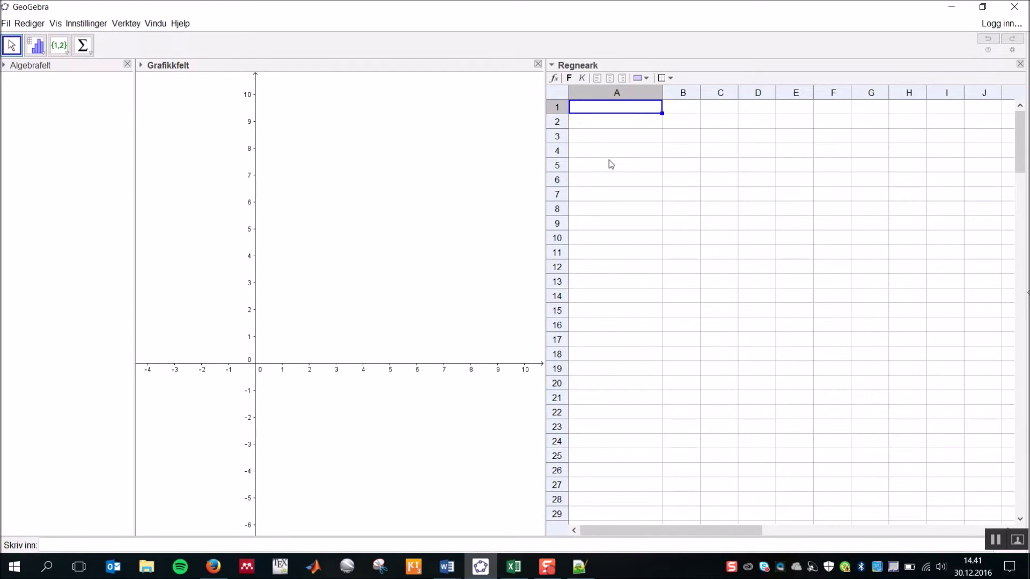
key("ctrl+v")
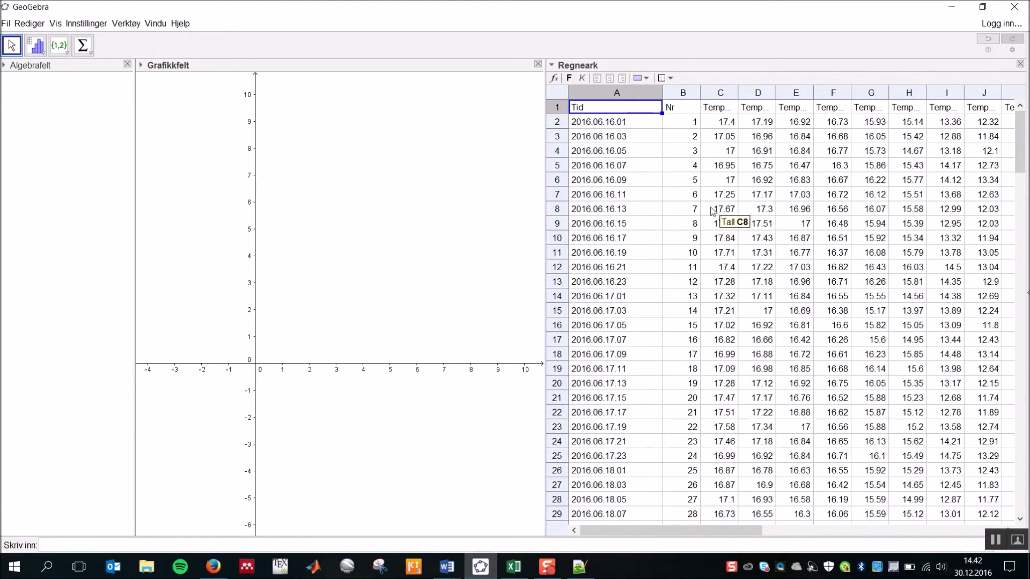
Inspect the time, measurement number and first temperature value in row 2 of the GeoGebra spreadsheet
left_click(648, 127)
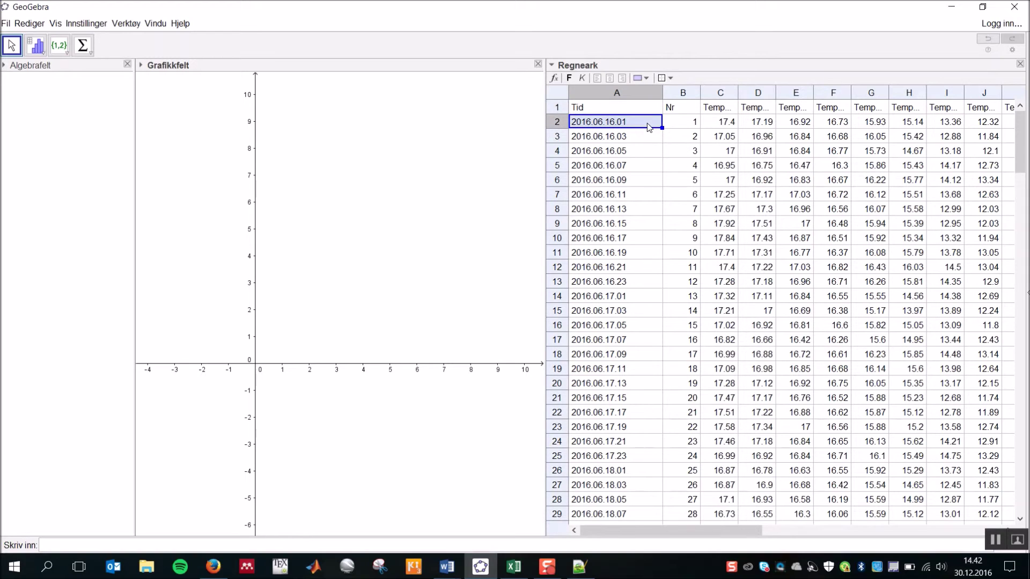
key("Right")
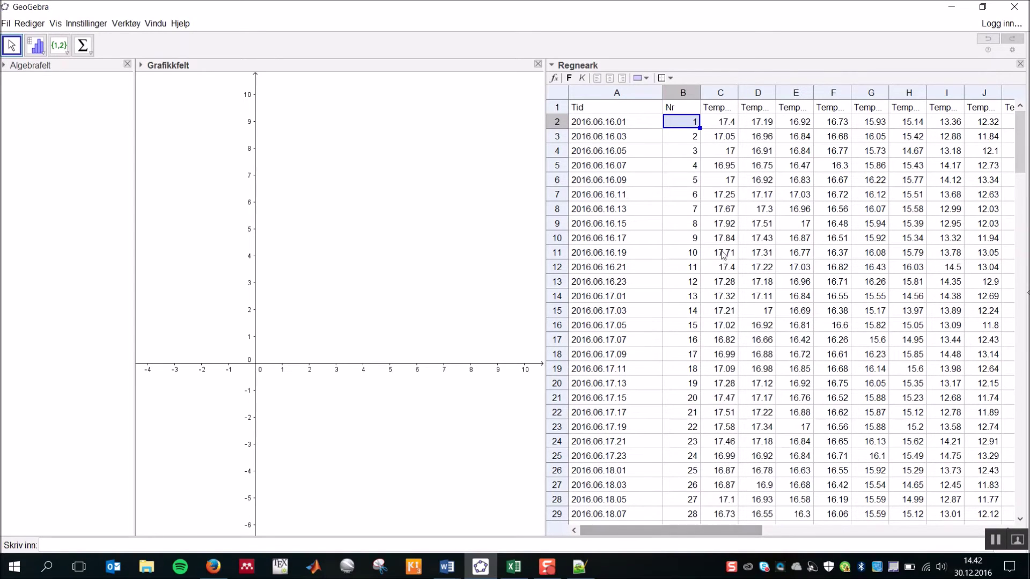
left_click(728, 122)
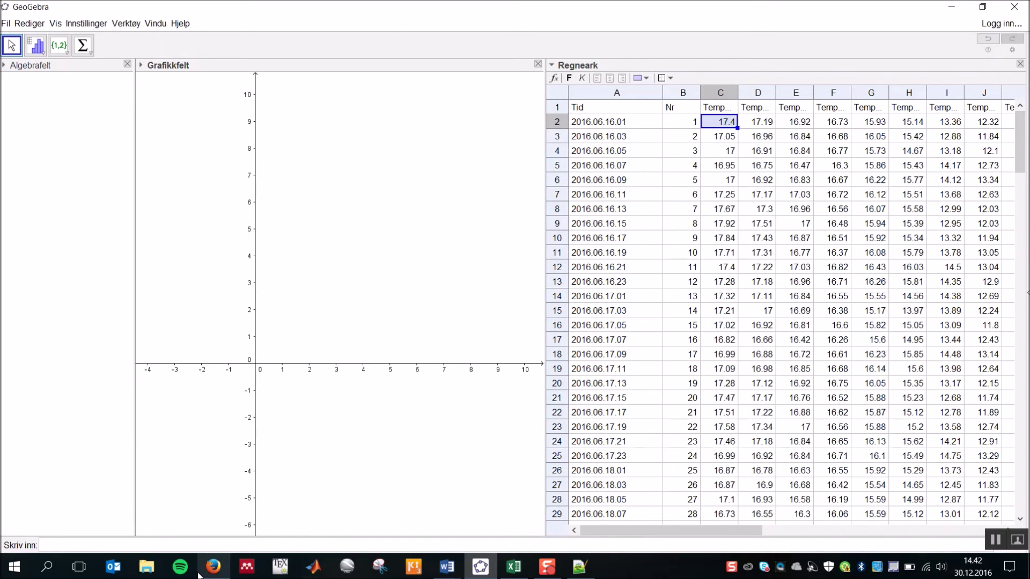
Switch back to Firefox and go to the Gabriel site's home page
mouse_move(197, 575)
left_click(213, 509)
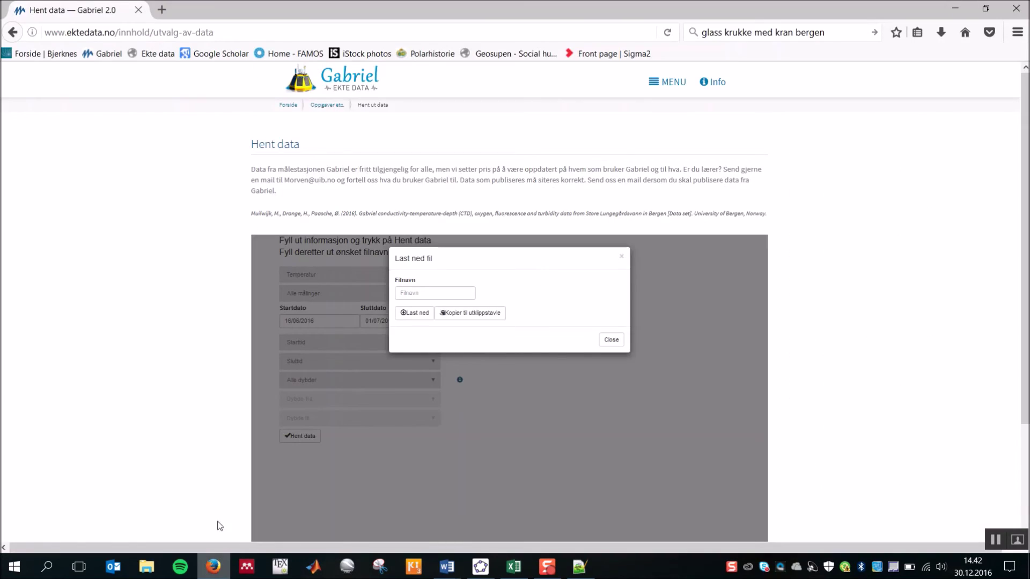
left_click(334, 88)
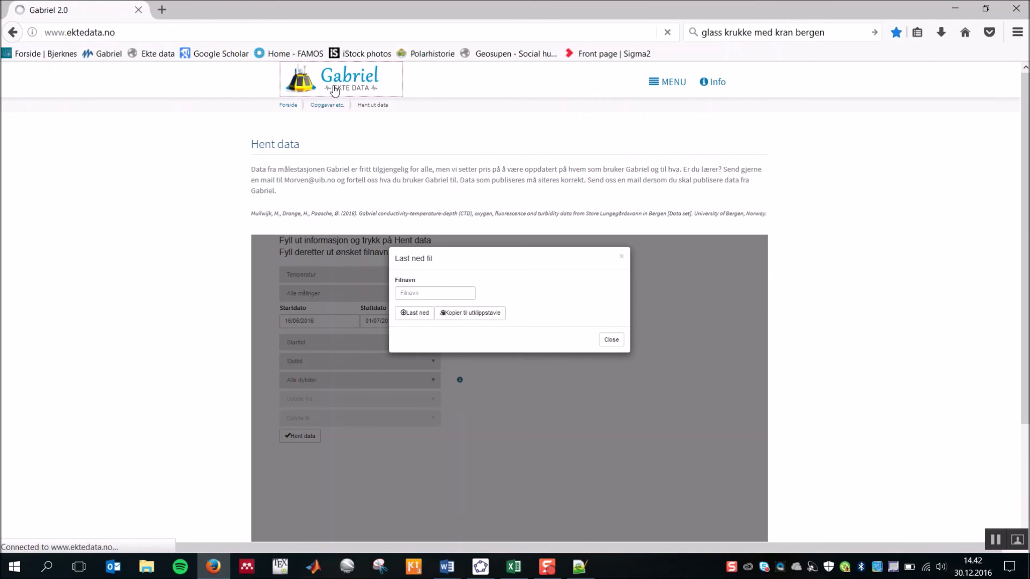